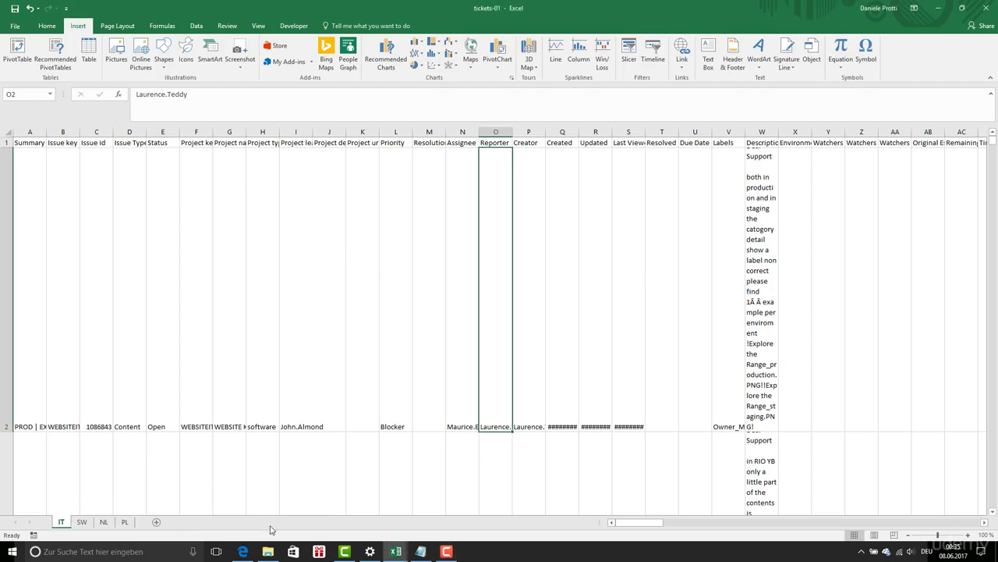
# Switch to the tickets-02 workbook from the File backstage and move along row 2 of the IT sheet
pyautogui.click(19, 28)
pyautogui.press('Left')
pyautogui.press('Left')
pyautogui.press('Left')
pyautogui.press('Left')
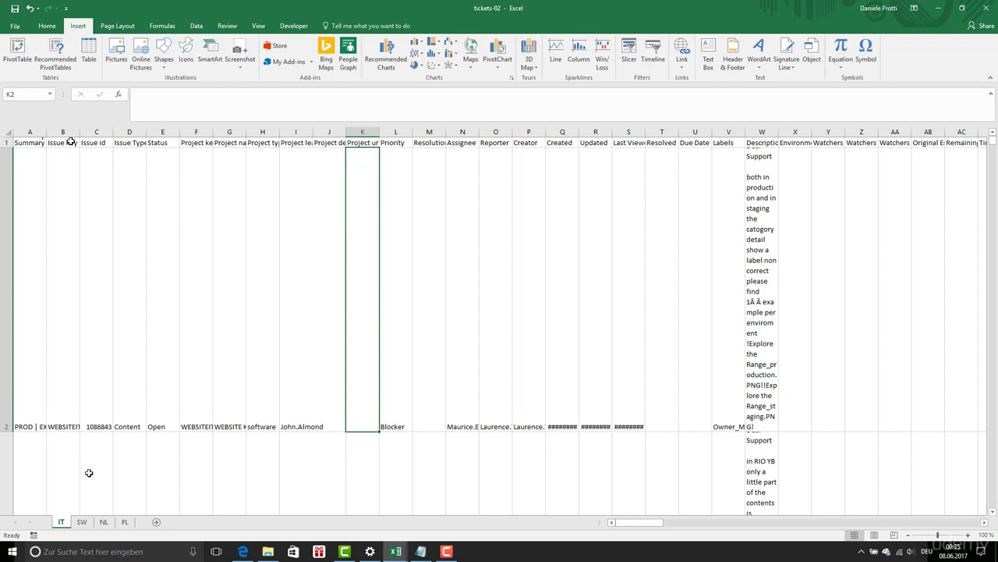
# Delete the Issue id column C and project columns F:K from all grouped sheets
pyautogui.click(203, 131)
pyautogui.moveTo(181, 142); pyautogui.dragTo(70, 141)
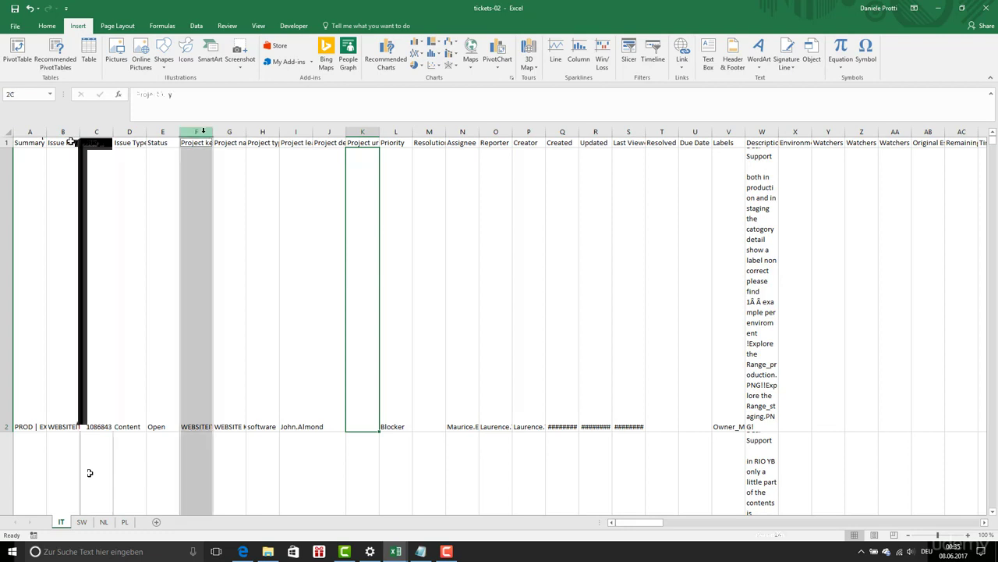
pyautogui.moveTo(196, 142); pyautogui.dragTo(354, 149)
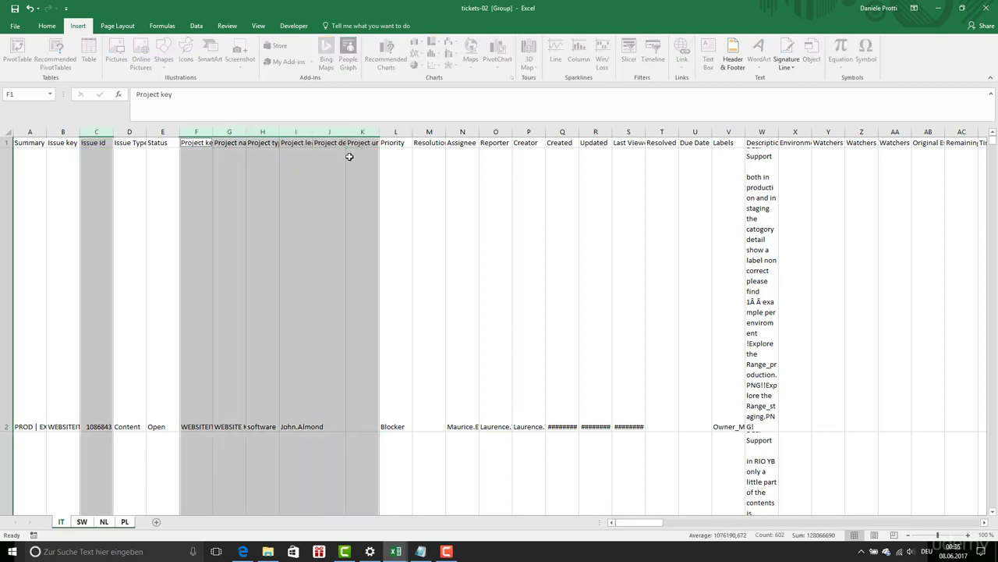
pyautogui.rightClick(322, 133)
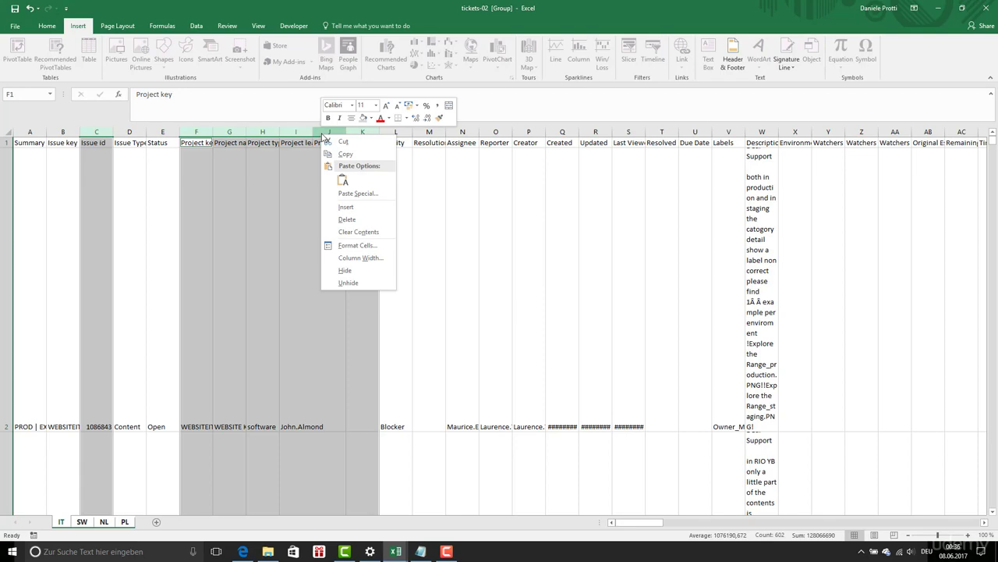
pyautogui.click(256, 227)
# Check that the columns are gone on the SW and NL sheets, returning to IT
pyautogui.click(81, 522)
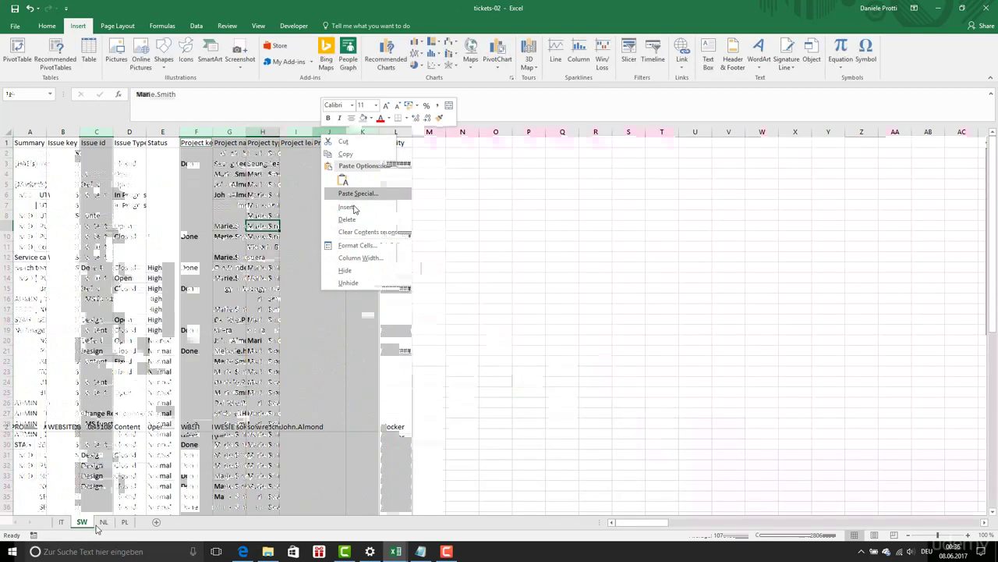
pyautogui.click(104, 523)
pyautogui.click(124, 522)
pyautogui.click(81, 522)
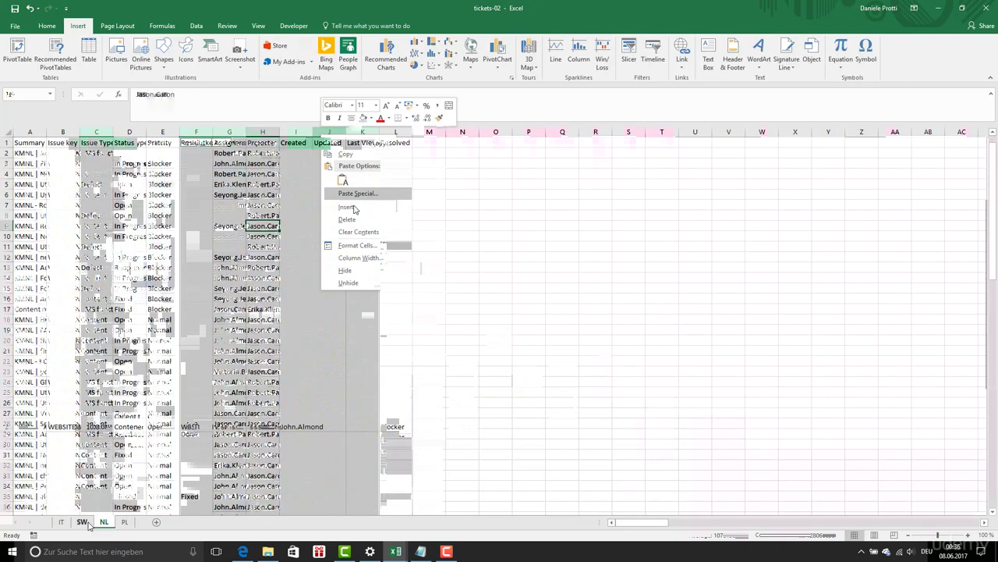
pyautogui.click(61, 521)
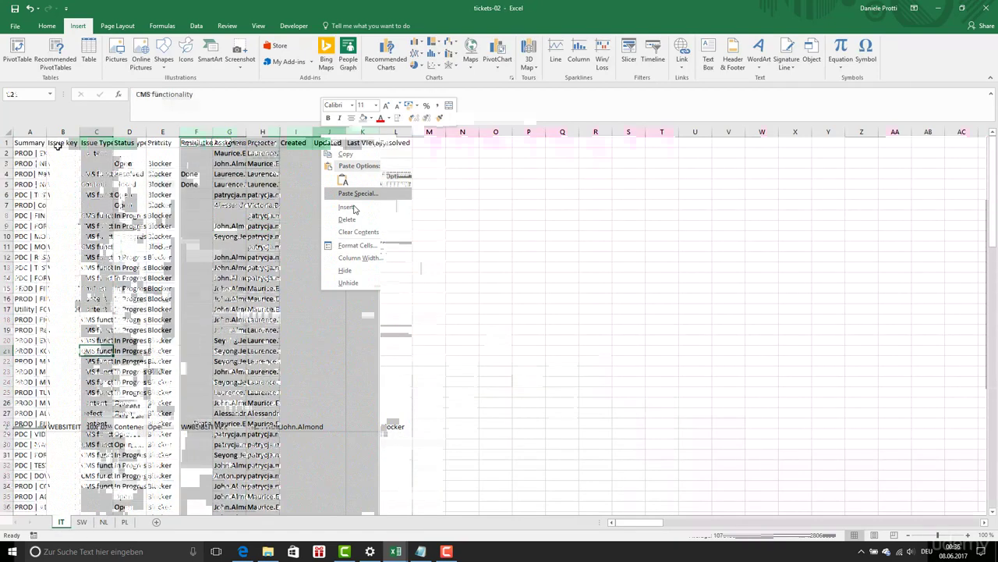
# Regroup the SW, NL and PL sheets with IT and select columns A through L
pyautogui.keyDown('ctrl'); pyautogui.click(81, 522); pyautogui.keyUp('ctrl')
pyautogui.keyDown('ctrl'); pyautogui.click(103, 522); pyautogui.keyUp('ctrl')
pyautogui.keyDown('ctrl'); pyautogui.click(124, 522); pyautogui.keyUp('ctrl')
pyautogui.moveTo(39, 134); pyautogui.dragTo(396, 130)
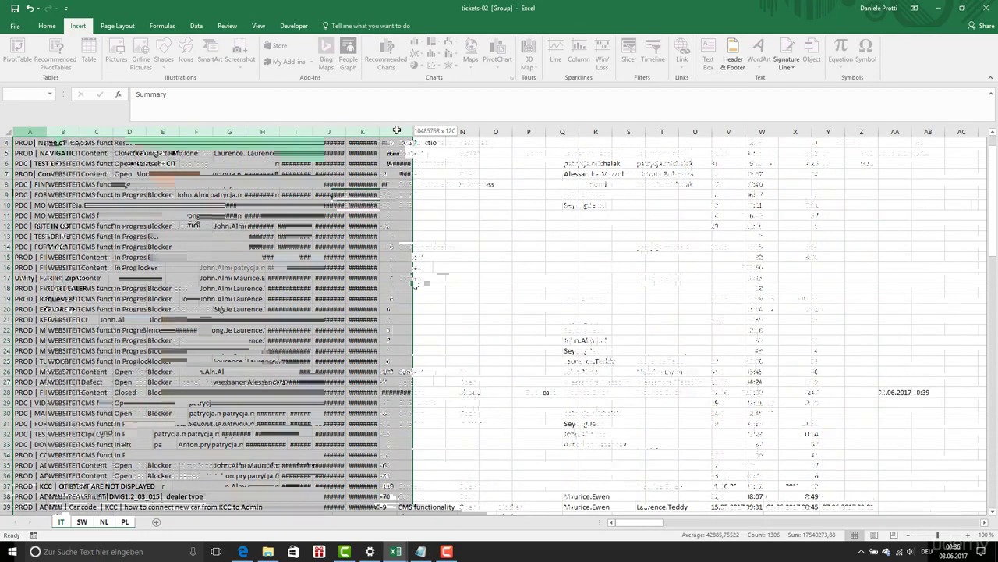
# AutoFit columns A:L to their contents
pyautogui.click(415, 285)
pyautogui.scroll(-5, 416, 284)
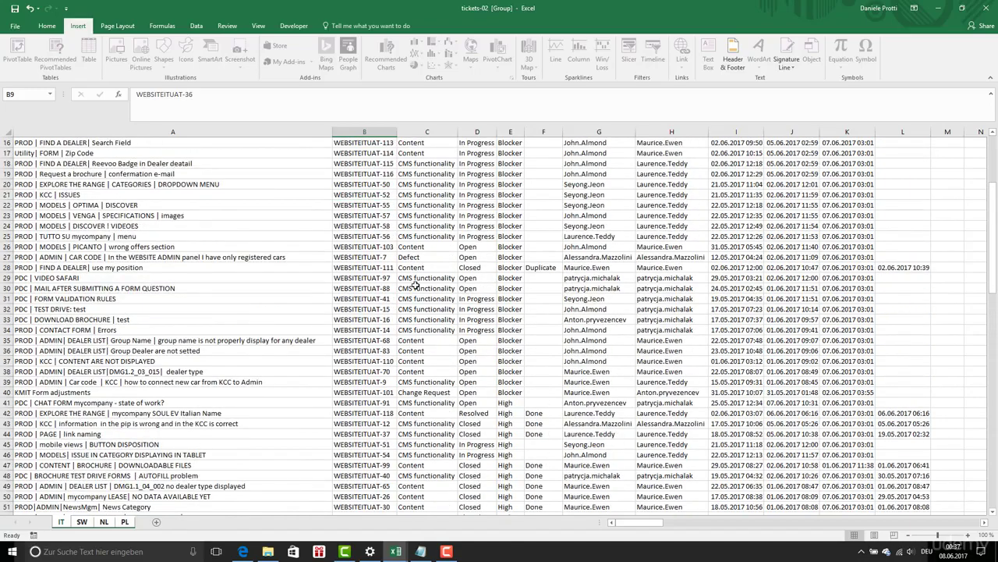
pyautogui.scroll(5, 416, 285)
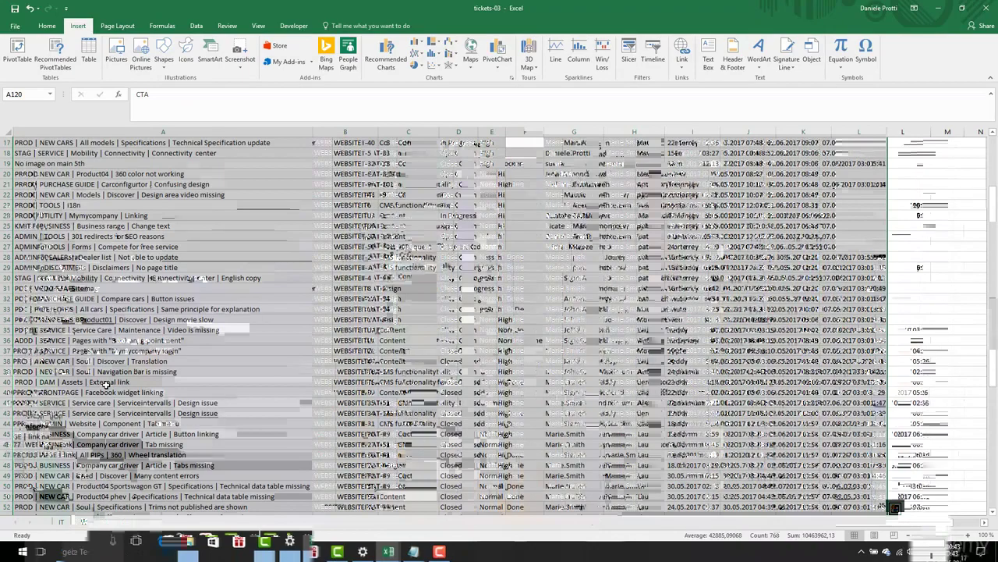
# Paste SW's tickets below the IT data, drop the blank and header rows, and delete sheet SW
pyautogui.hotkey('ctrl', 'c')
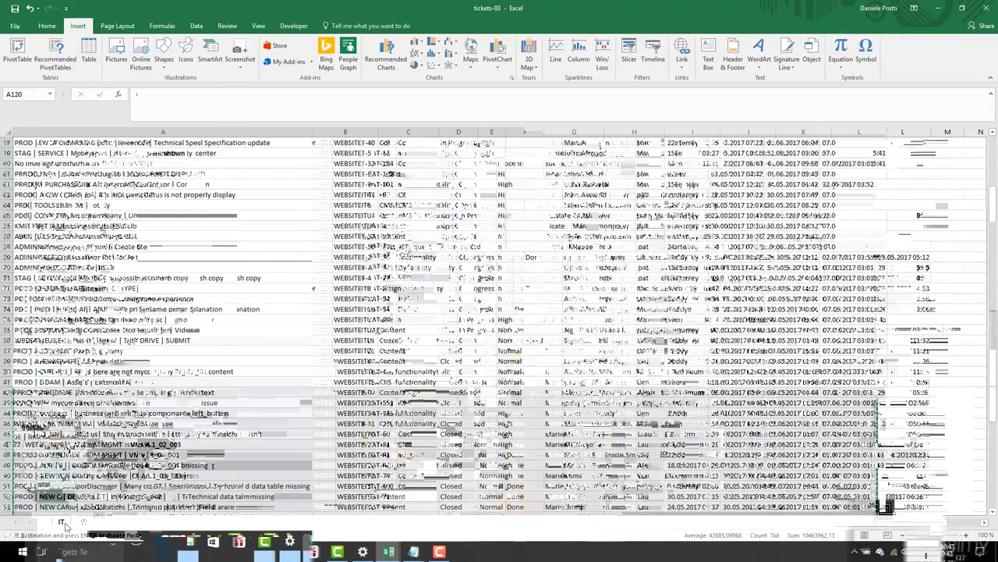
pyautogui.click(68, 370)
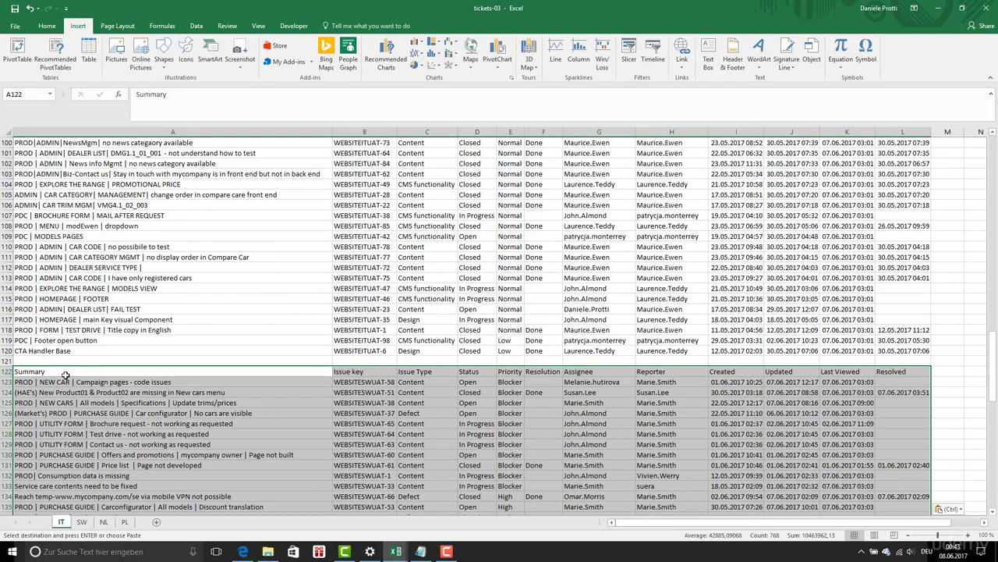
pyautogui.moveTo(8, 371); pyautogui.dragTo(8, 364)
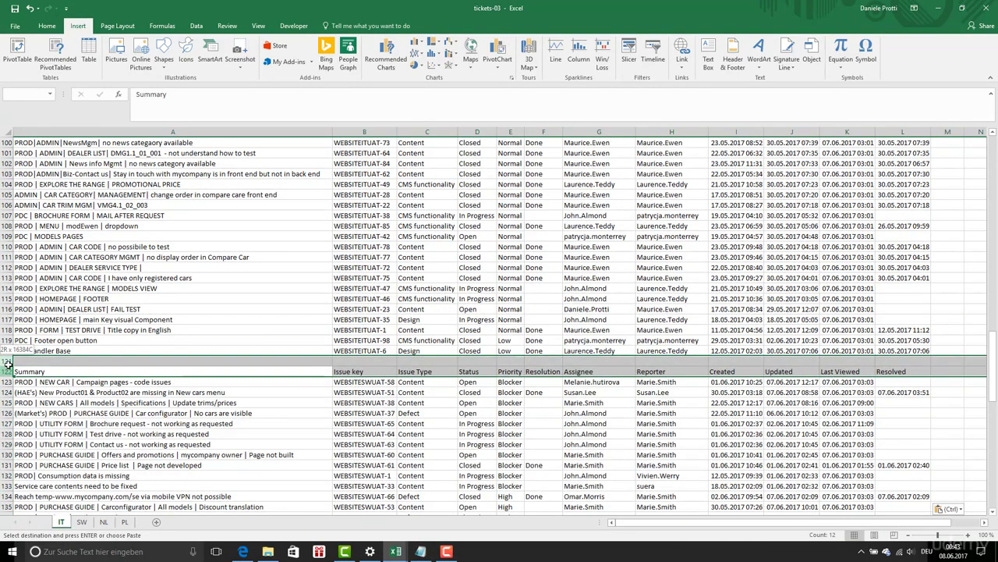
pyautogui.rightClick(48, 364)
pyautogui.click(103, 451)
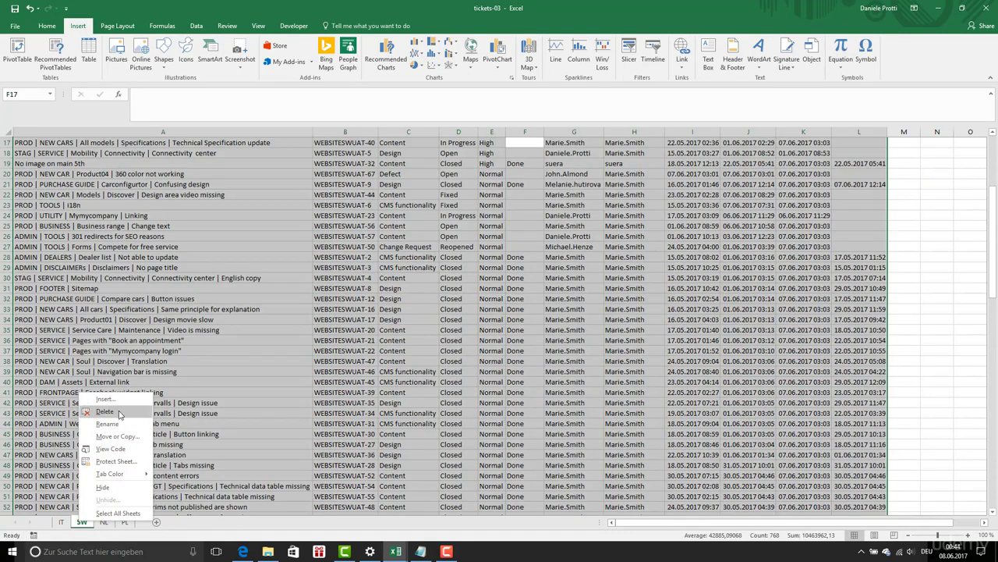
pyautogui.click(98, 411)
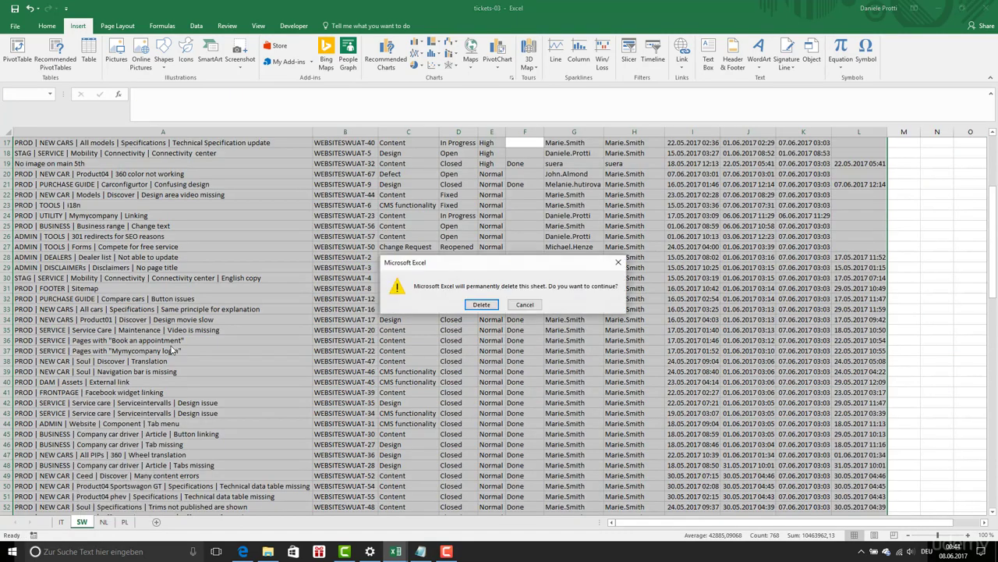
pyautogui.click(482, 304)
# Paste the PL tickets below the IT data and delete the blank and duplicate header rows
pyautogui.click(99, 477)
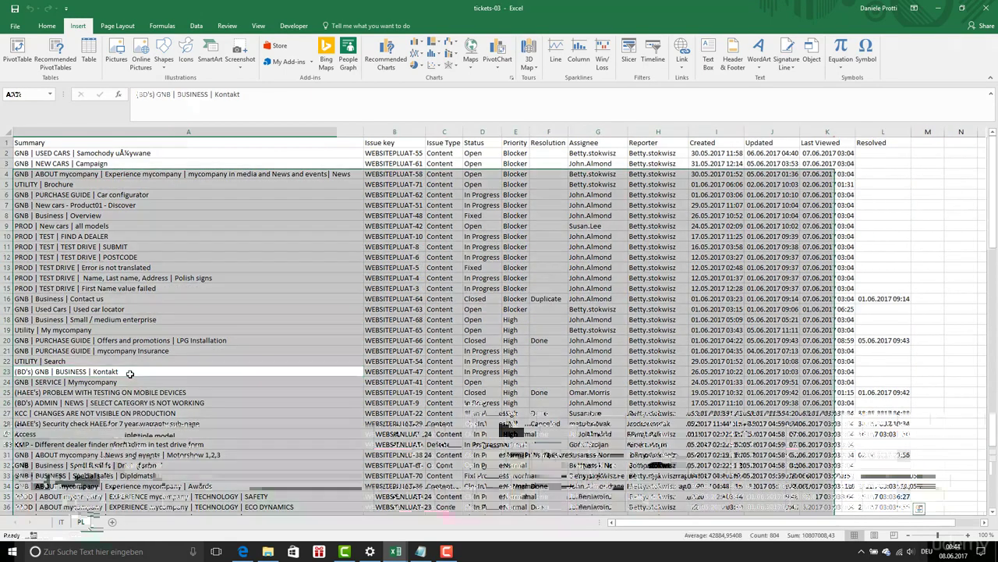
pyautogui.hotkey('ctrl', 'c')
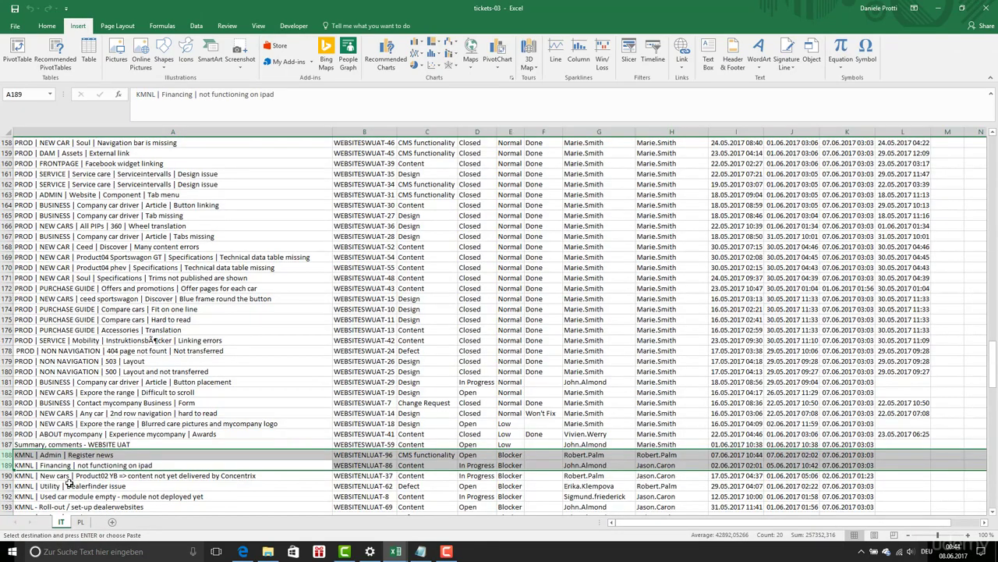
pyautogui.scroll(-20, 69, 481)
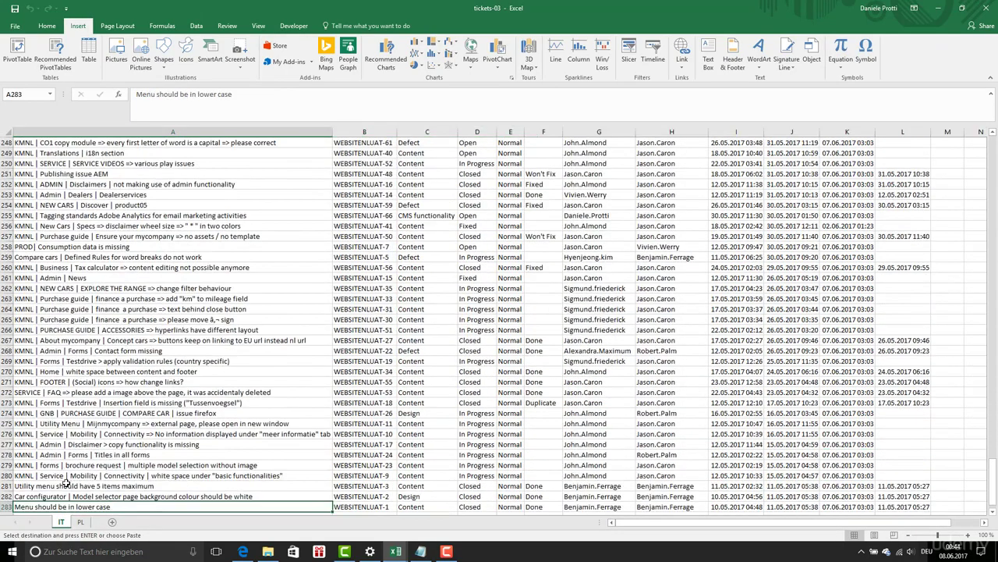
pyautogui.click(68, 466)
pyautogui.hotkey('ctrl', 'v')
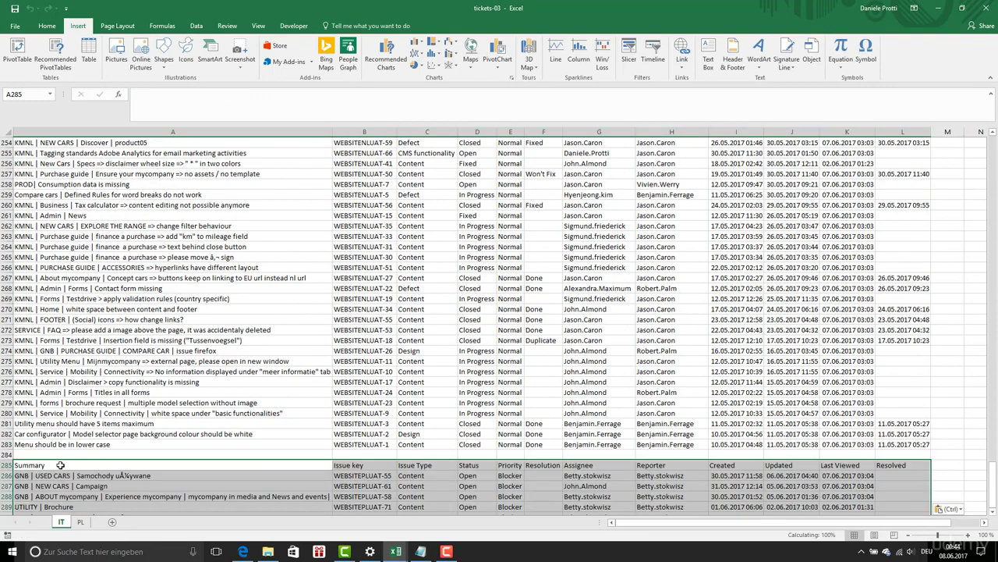
pyautogui.click(7, 454)
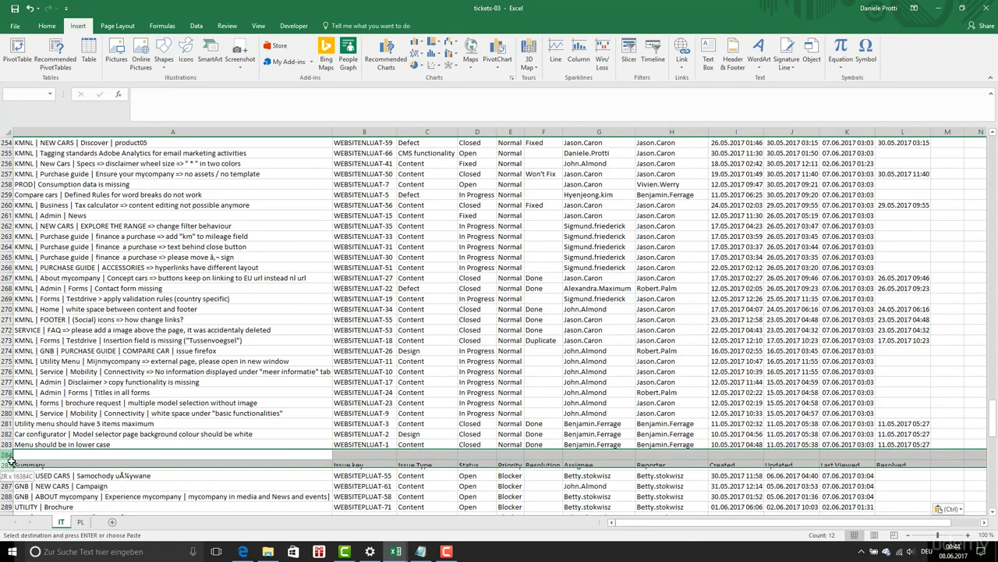
pyautogui.rightClick(30, 456)
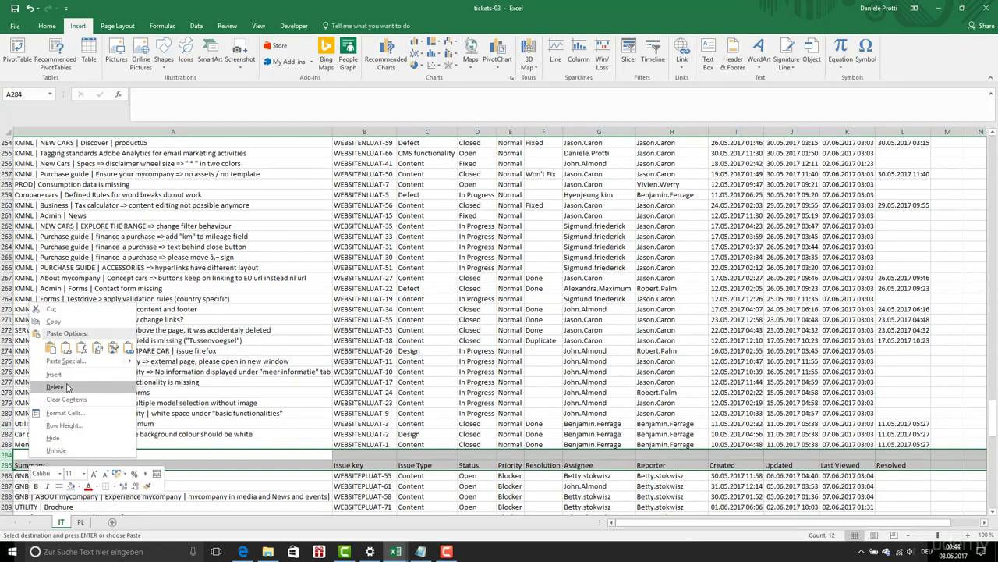
pyautogui.click(55, 387)
pyautogui.click(58, 381)
# Start deleting the PL sheet from its tab
pyautogui.click(80, 522)
pyautogui.rightClick(82, 522)
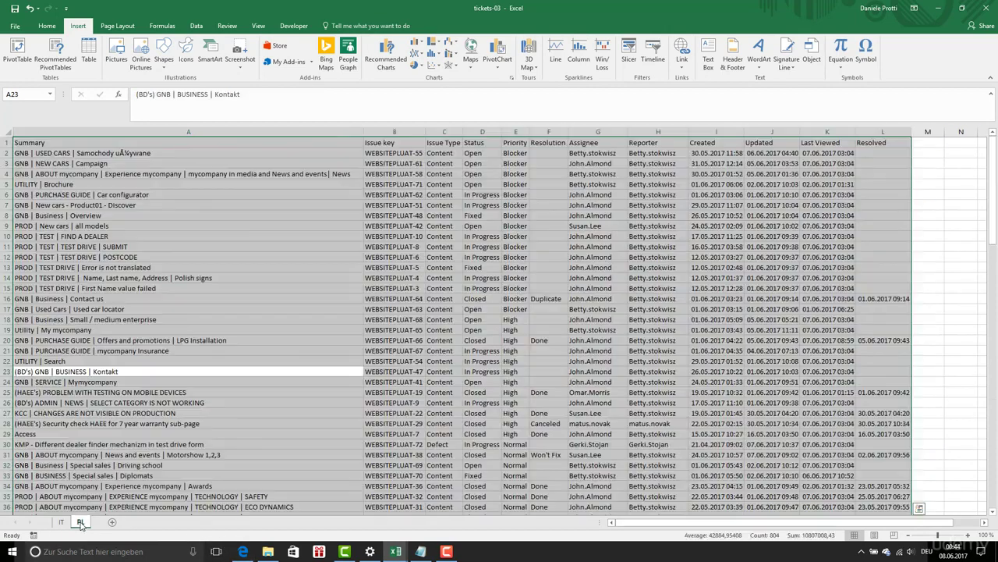
pyautogui.click(109, 413)
# Confirm deleting the PL sheet and rename the merged sheet to 'tickets'
pyautogui.click(482, 304)
pyautogui.write('tickets')
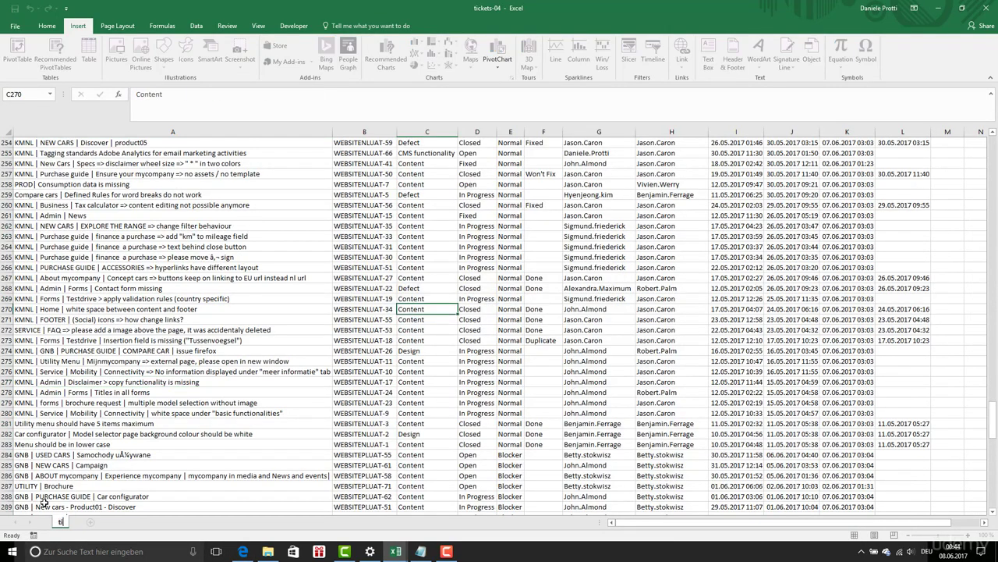
pyautogui.press('Return')
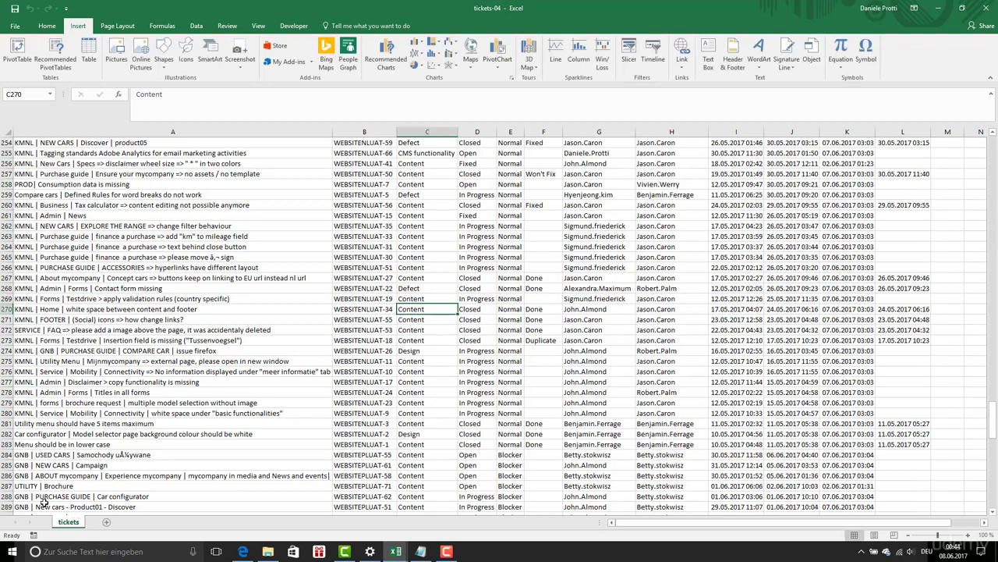
# Move the tickets sheet to the end of the ex-UAT_testing_overview.xlsx workbook
pyautogui.rightClick(59, 524)
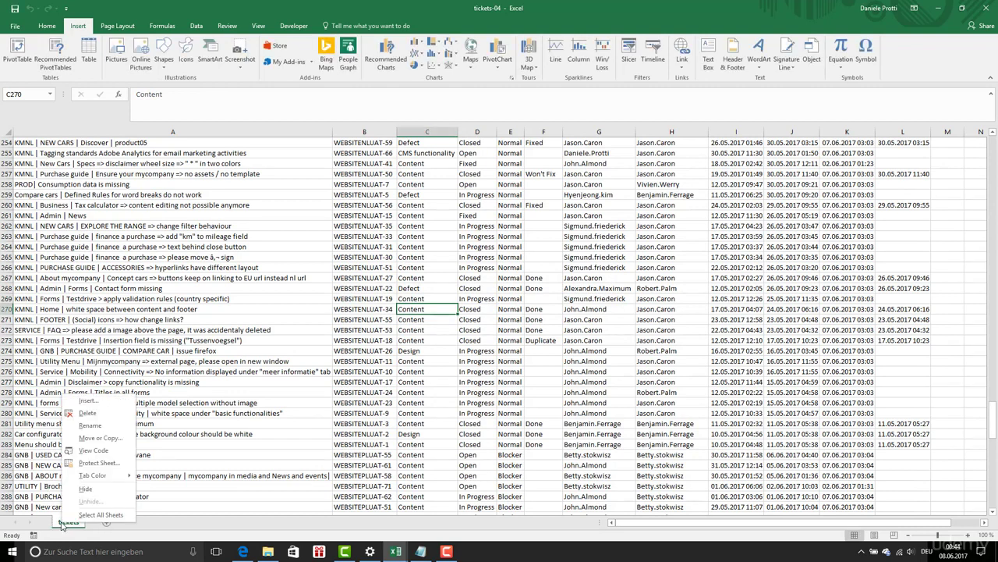
pyautogui.click(86, 435)
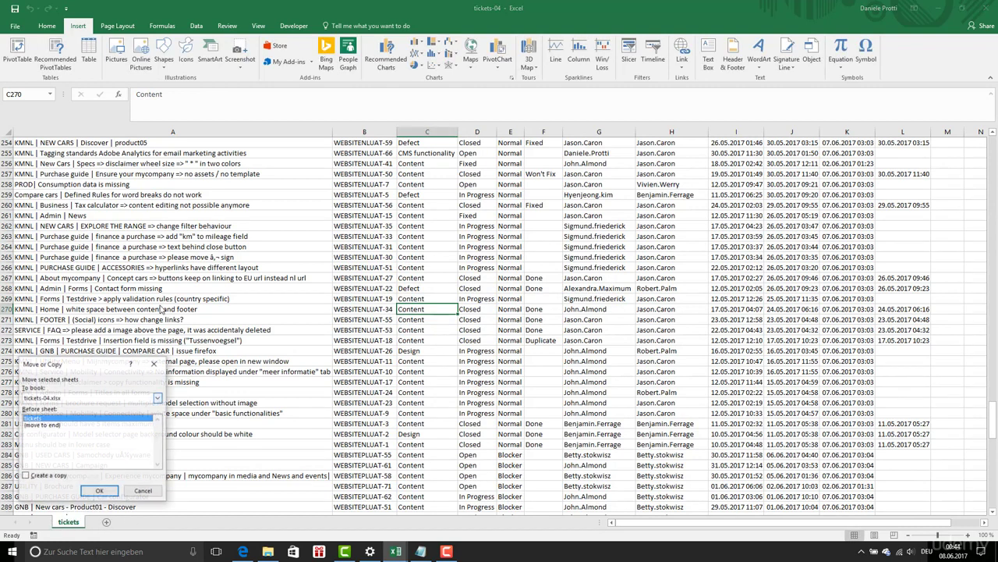
pyautogui.click(61, 424)
pyautogui.click(76, 398)
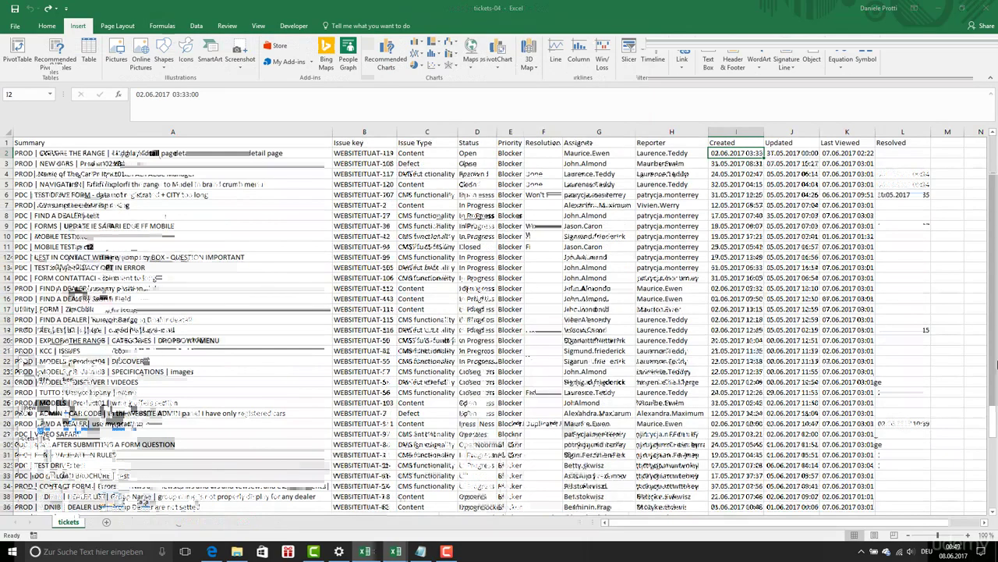
# Select the date columns A–D on Sheet2 down to the last ticket
pyautogui.hotkey('shift', 'Right')
pyautogui.hotkey('shift', 'Right')
pyautogui.hotkey('shift', 'Right')
pyautogui.hotkey('ctrl', 'shift', 'Down')
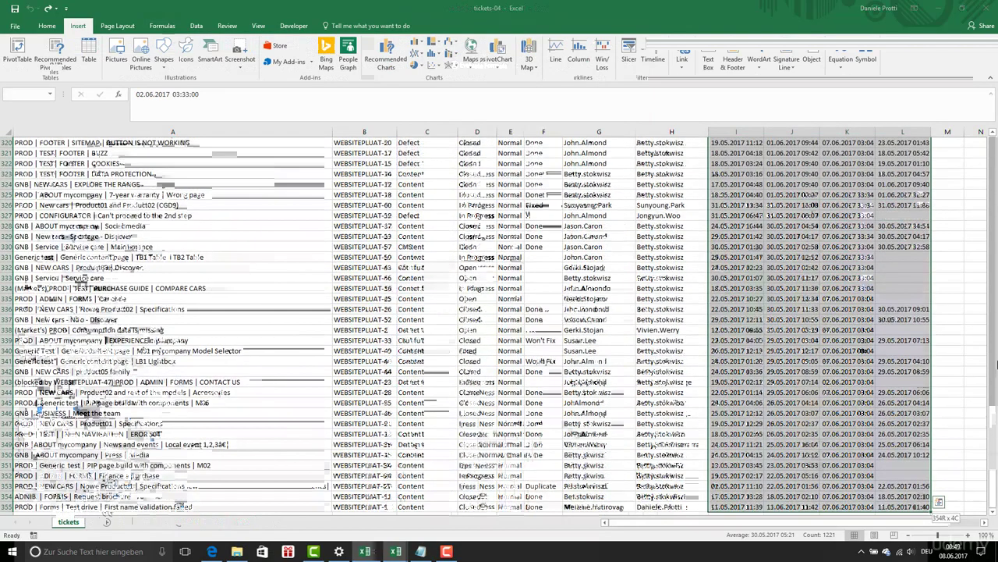
pyautogui.rightClick(813, 195)
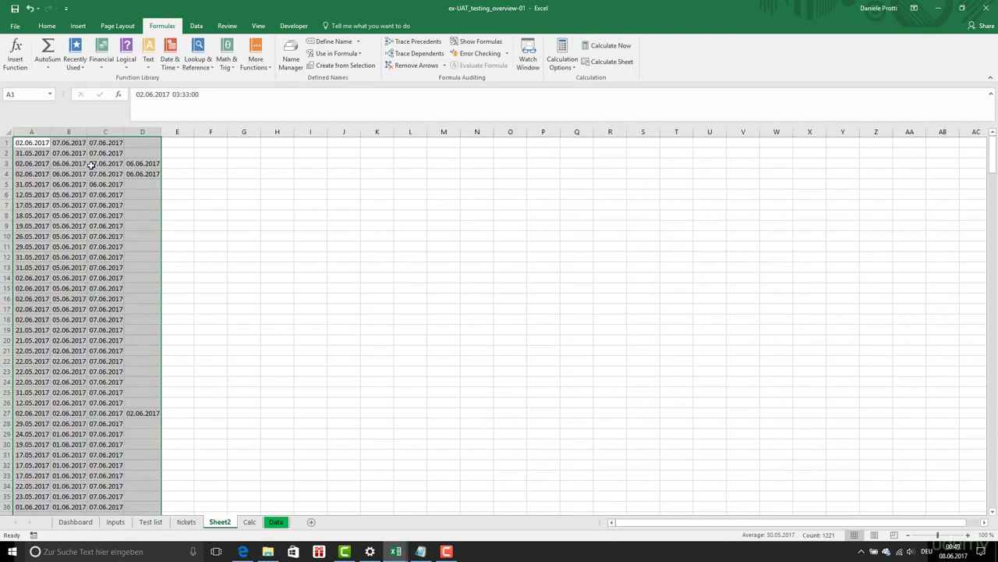
pyautogui.rightClick(68, 185)
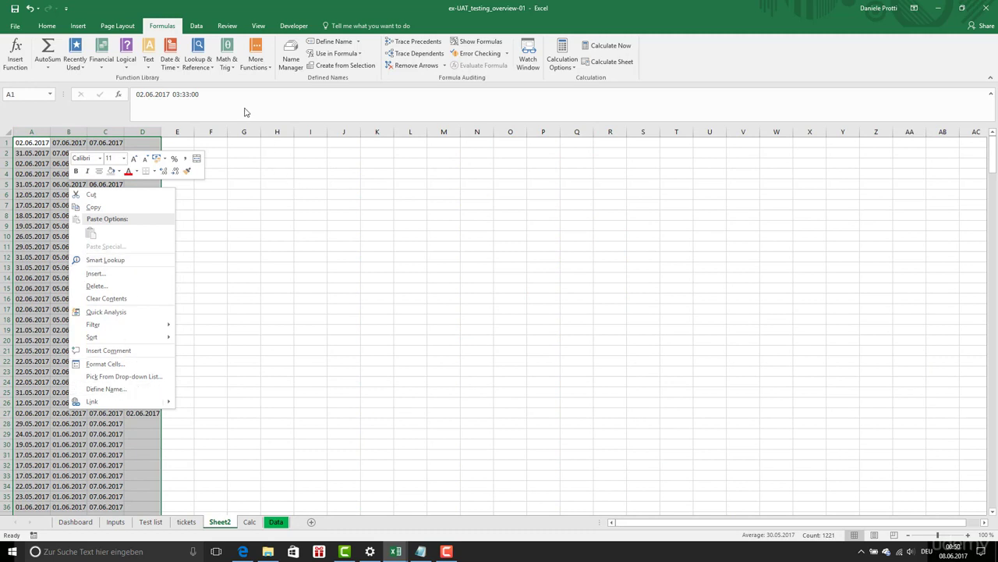
pyautogui.press('Escape')
# Try a first Find and Replace on the dates, dismiss the formula message, and spot-check cells
pyautogui.hotkey('ctrl', 'h')
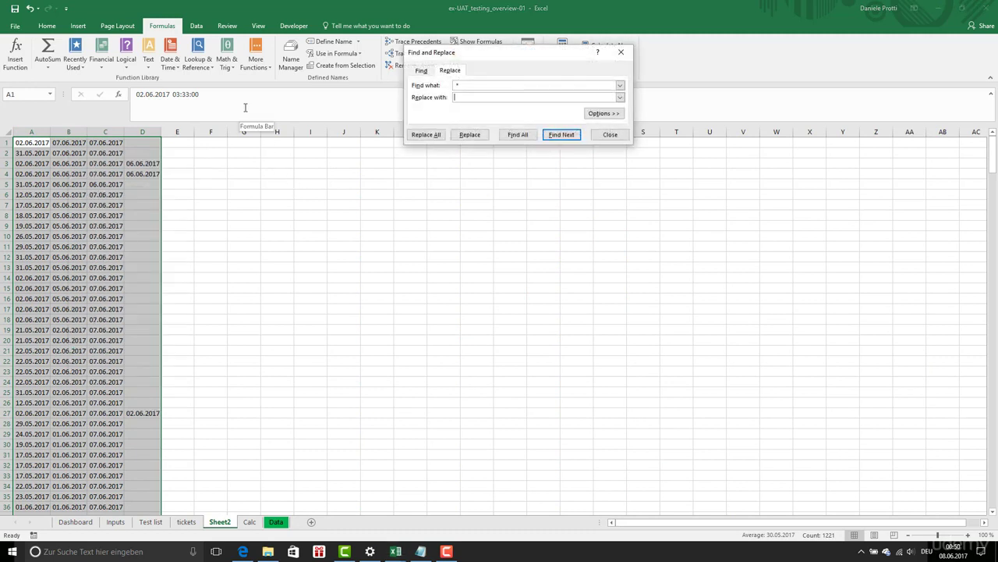
pyautogui.click(425, 135)
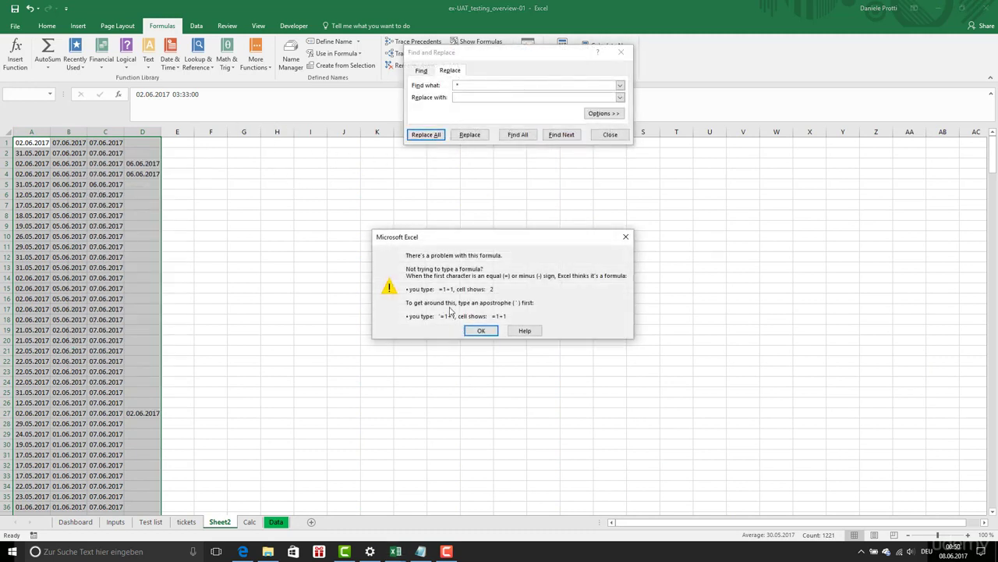
pyautogui.click(481, 329)
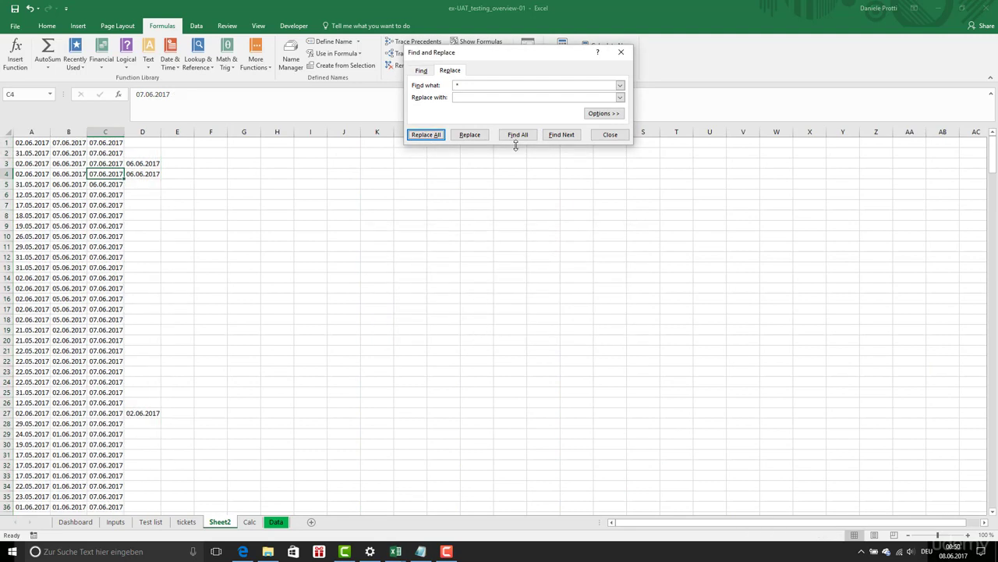
pyautogui.click(609, 135)
pyautogui.click(92, 194)
pyautogui.click(69, 185)
pyautogui.click(31, 163)
pyautogui.click(33, 143)
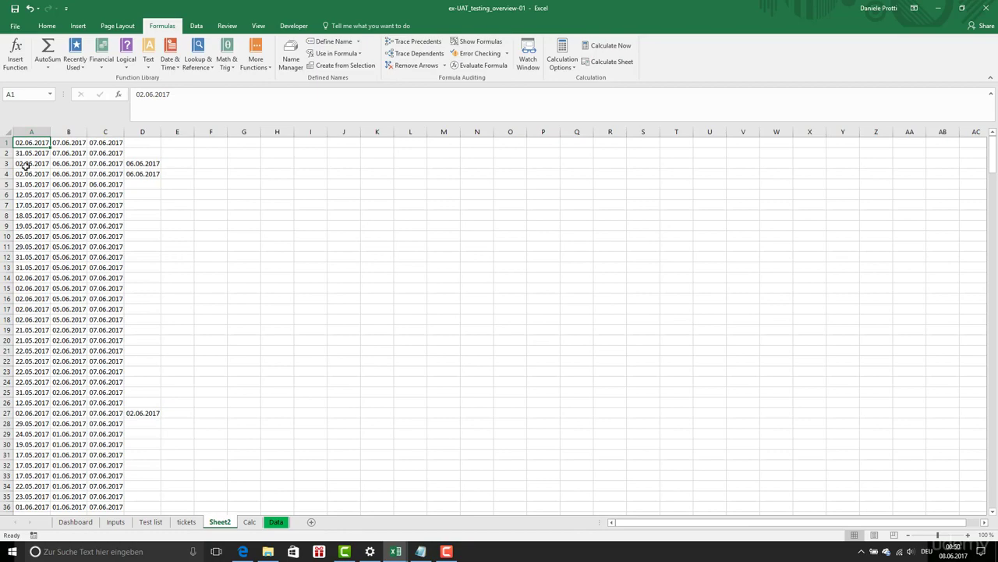
# Replace ' *' with nothing sheet-wide, stripping times in 1221 cells, and copy the dates
pyautogui.hotkey('ctrl', 'a')
pyautogui.hotkey('ctrl', 'h')
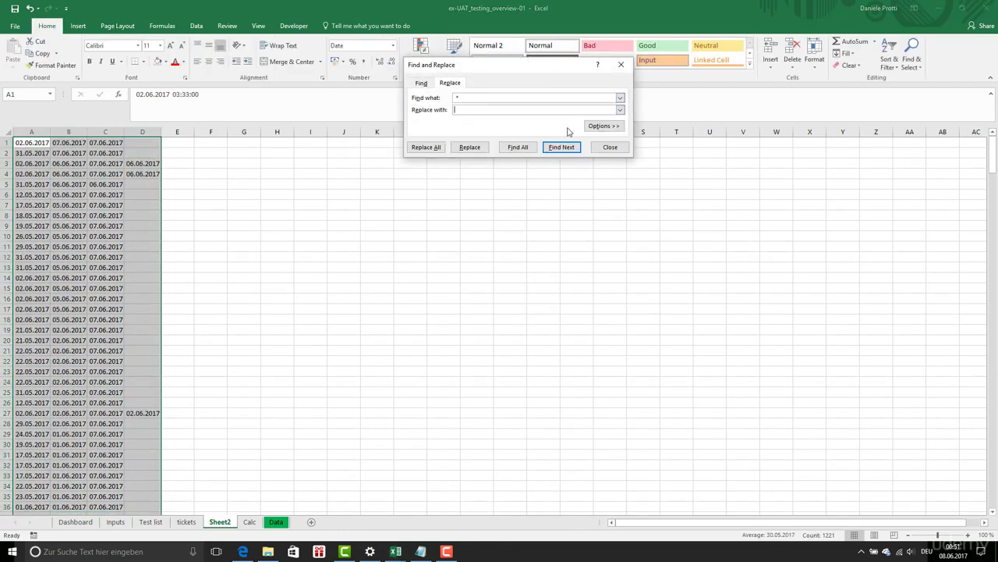
pyautogui.click(602, 126)
pyautogui.click(479, 126)
pyautogui.click(455, 132)
pyautogui.click(431, 173)
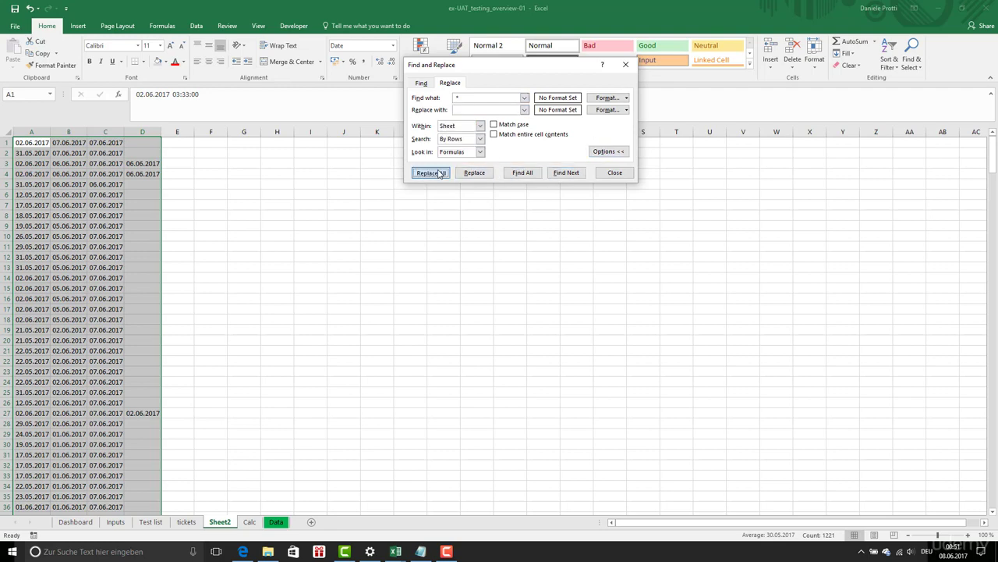
pyautogui.click(508, 305)
pyautogui.press('Escape')
pyautogui.hotkey('ctrl', 'c')
pyautogui.click(185, 521)
# Paste the cleaned dates into the tickets sheet's columns I–L
pyautogui.scroll(6, 617, 269)
pyautogui.rightClick(750, 231)
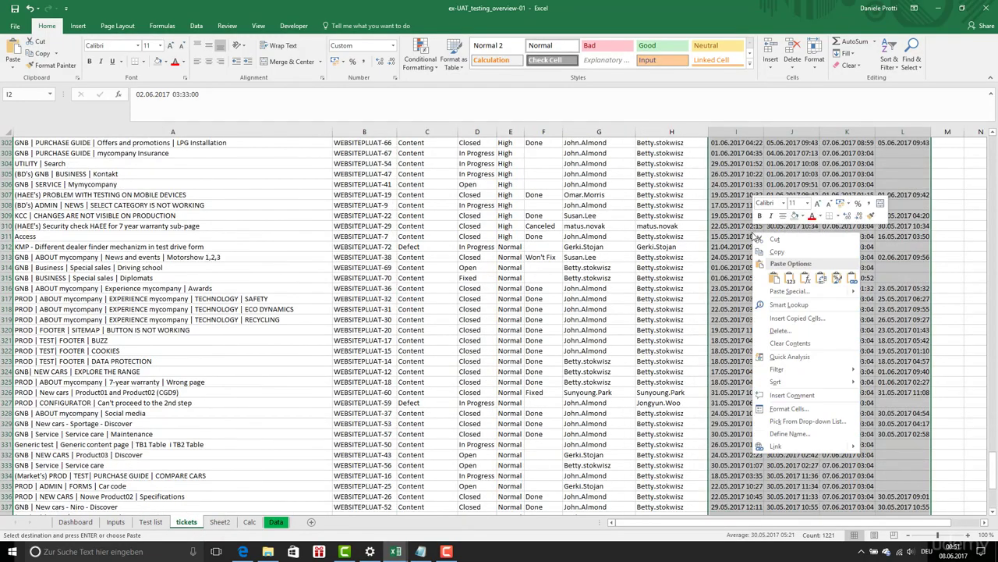
pyautogui.click(781, 279)
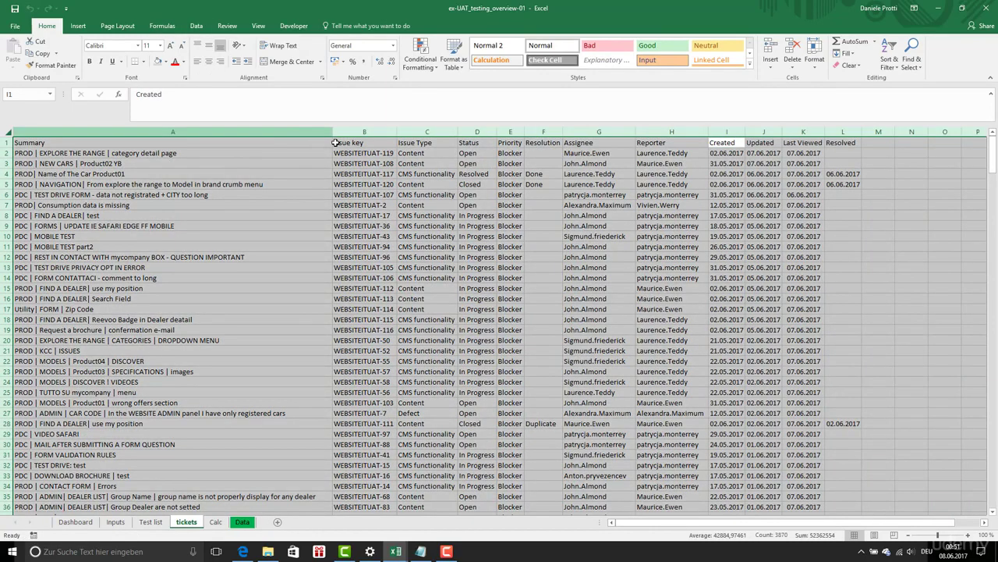
# Format the ticket data as a green Medium table with headers
pyautogui.click(459, 66)
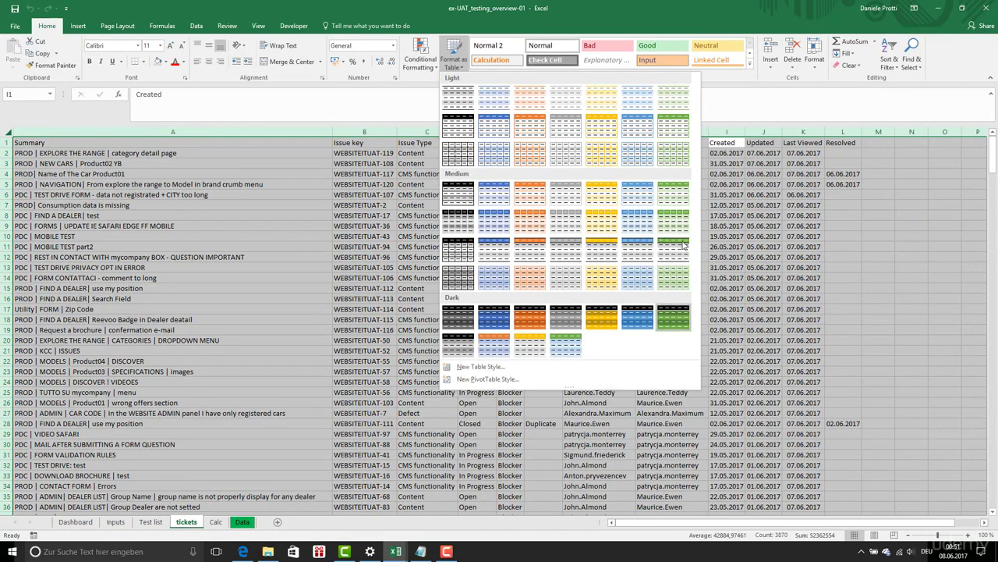
pyautogui.click(680, 190)
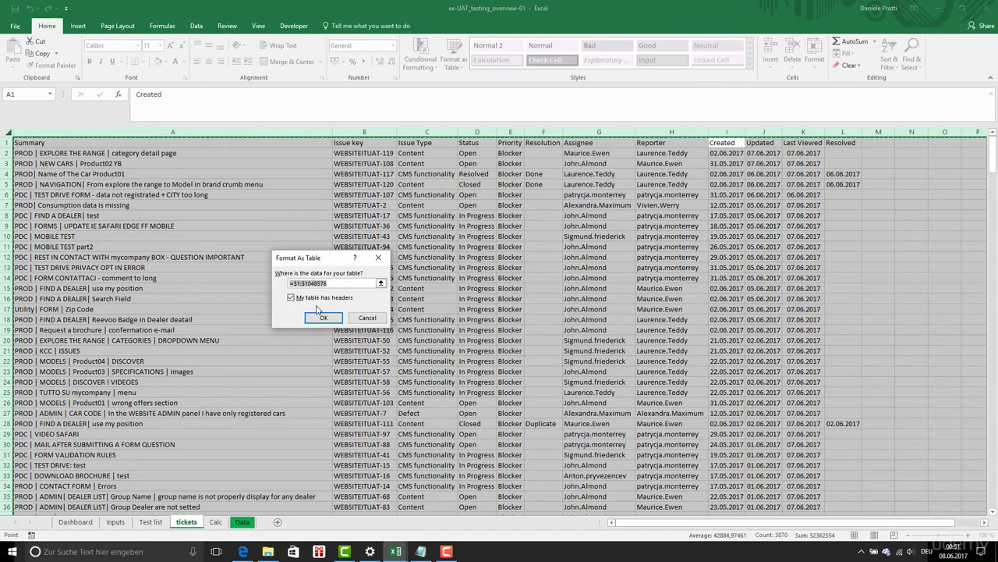
pyautogui.click(323, 318)
pyautogui.moveTo(610, 523); pyautogui.dragTo(613, 524)
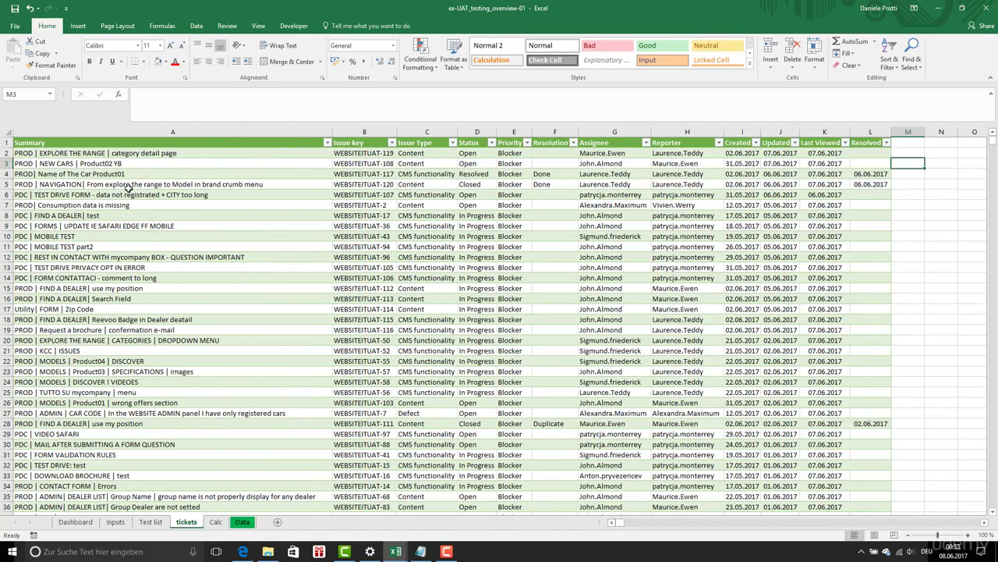
# Review the table's columns, from Summary and Issue key to Reporter, Updated and Last Viewed
pyautogui.click(163, 141)
pyautogui.click(375, 129)
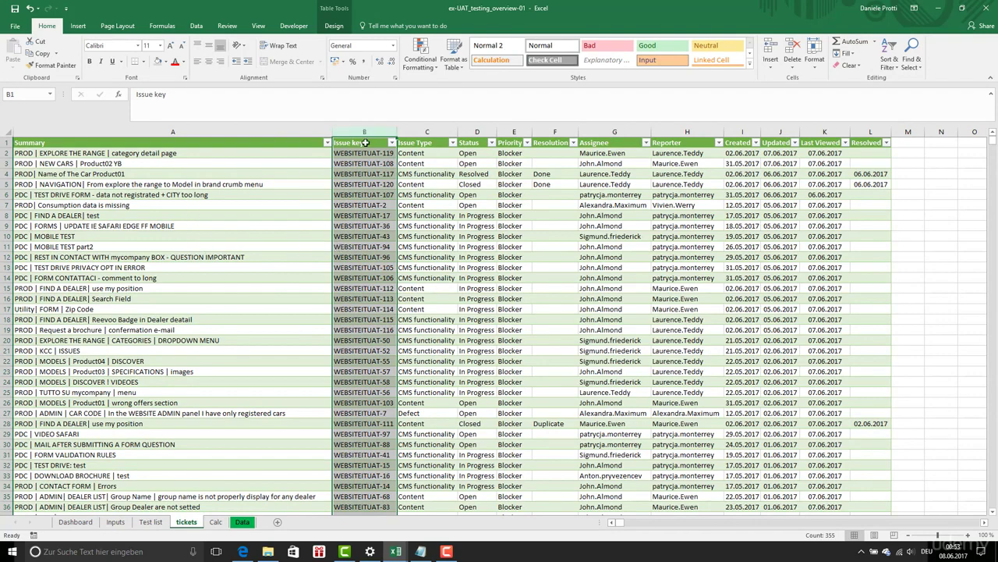
pyautogui.click(440, 185)
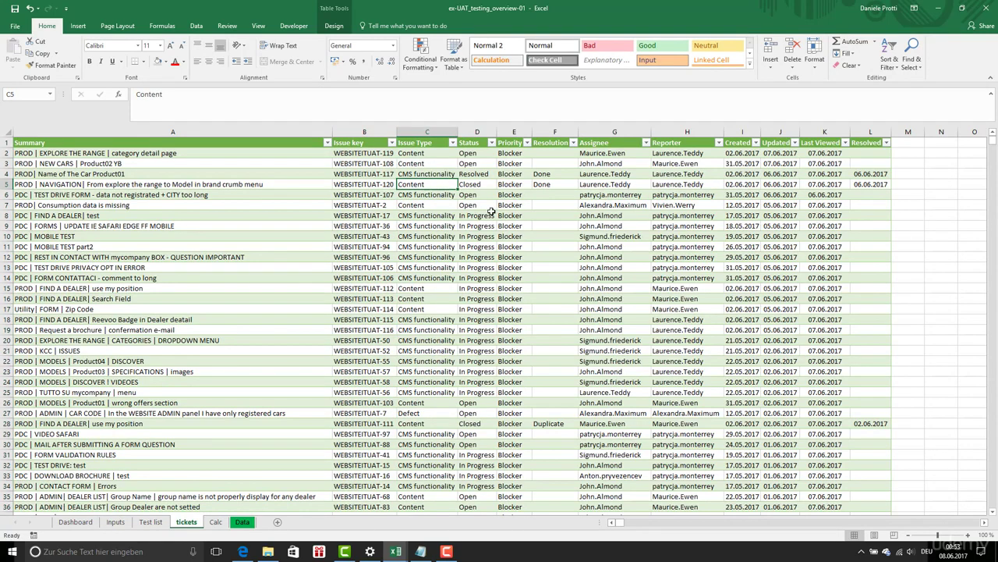
pyautogui.click(491, 194)
pyautogui.click(511, 152)
pyautogui.click(556, 154)
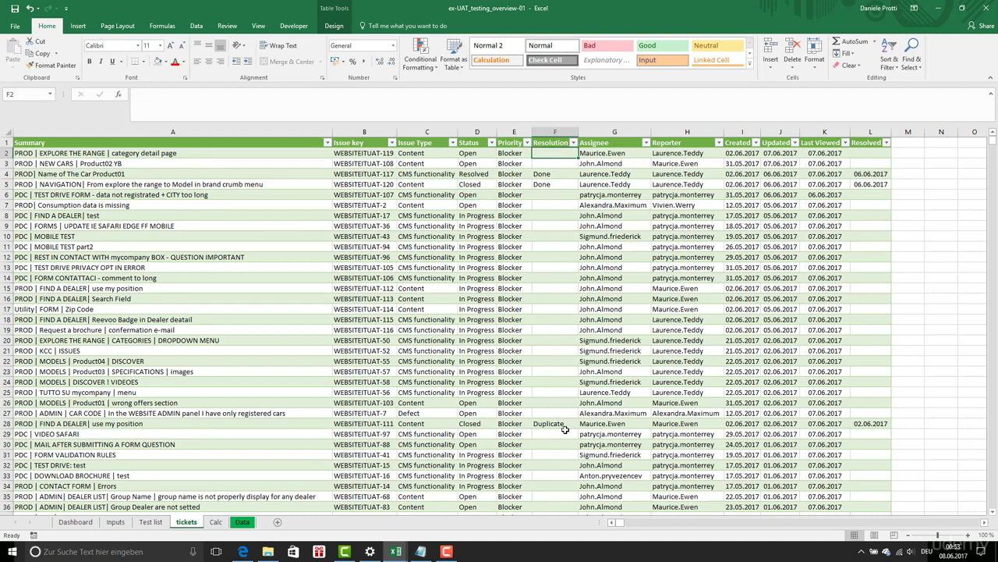
pyautogui.click(569, 424)
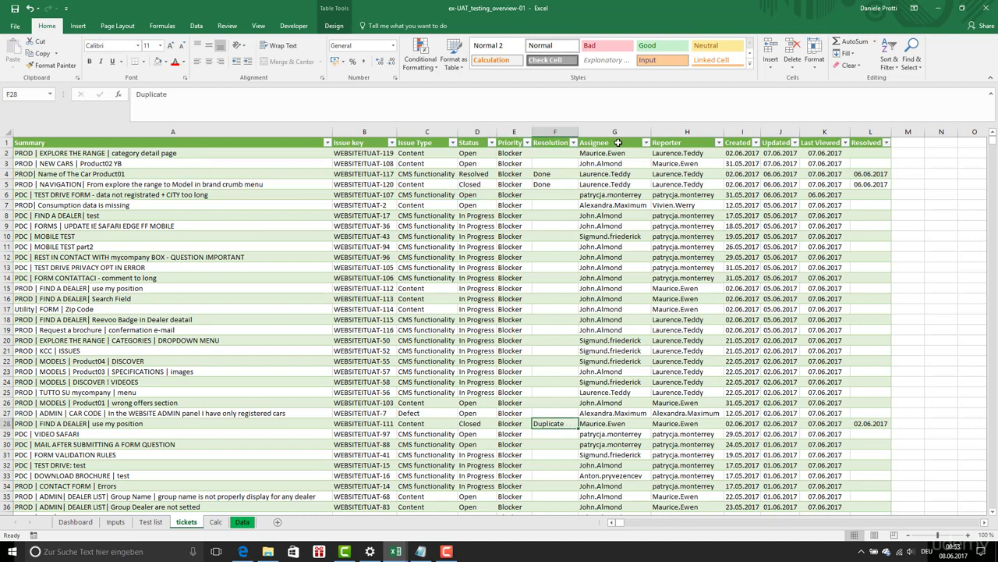
pyautogui.click(691, 142)
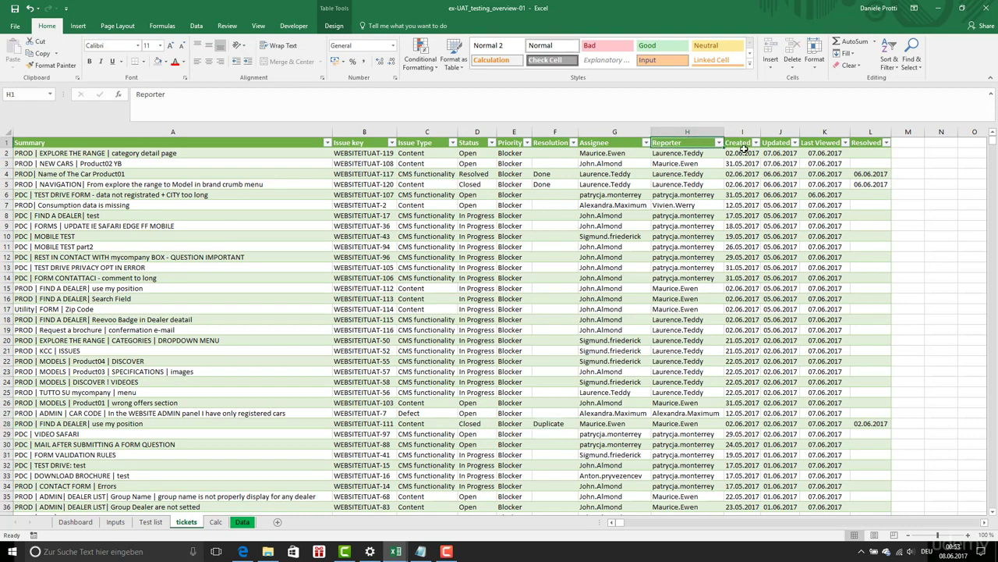
pyautogui.click(784, 143)
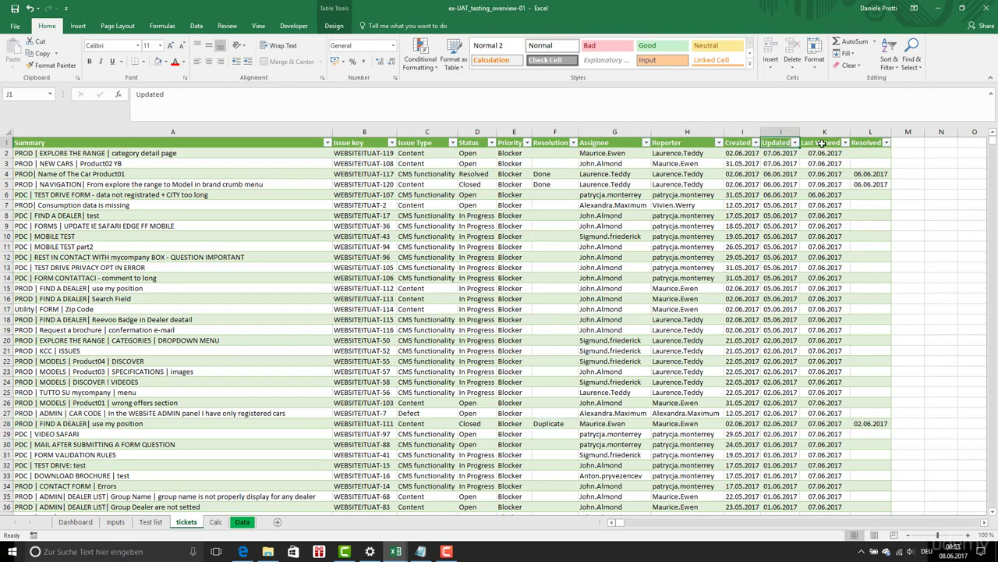
pyautogui.click(822, 142)
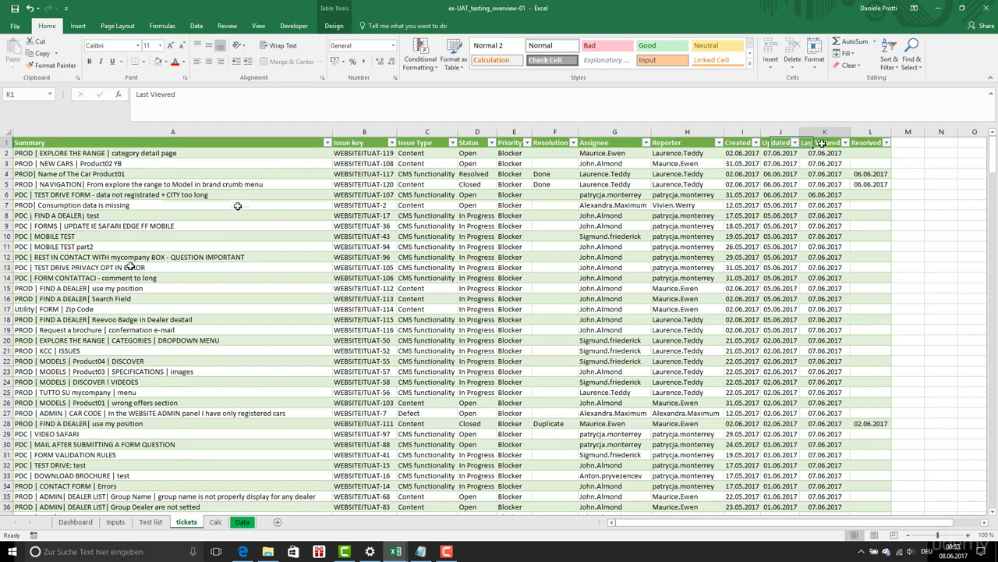
# Look at the Dashboard sheet, then switch to the ex-UAT_testing_overview workbook
pyautogui.click(75, 523)
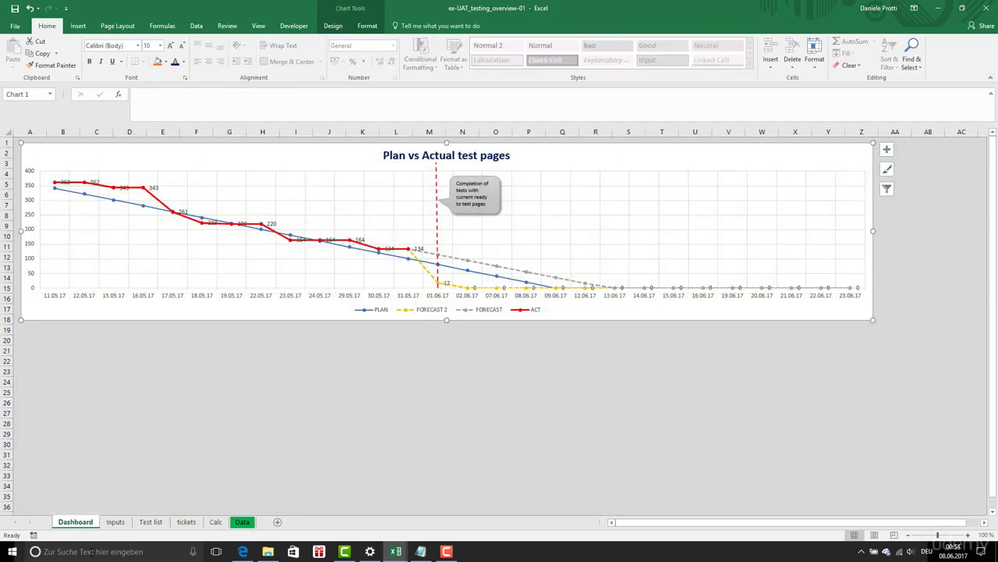
pyautogui.click(192, 524)
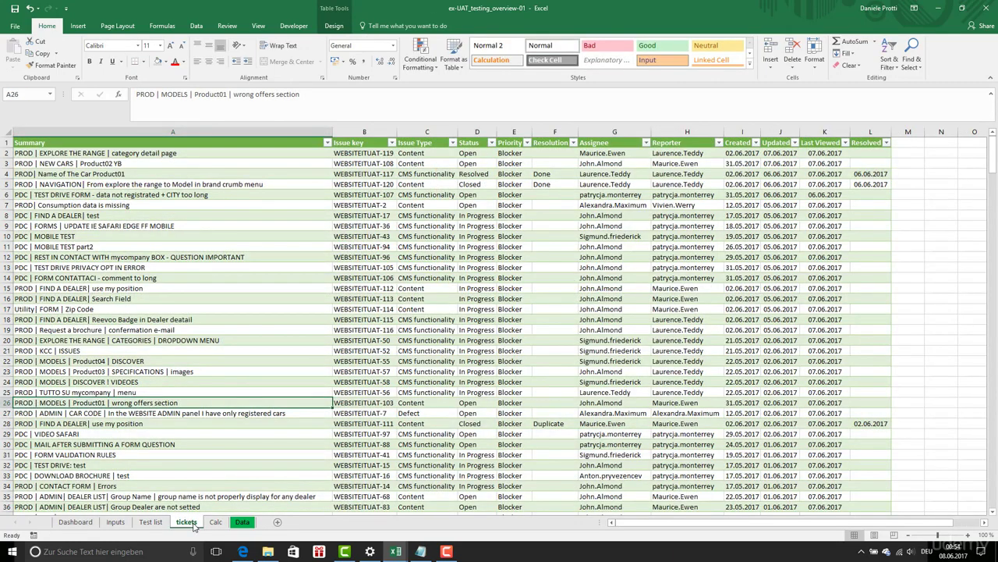
pyautogui.moveTo(395, 552)
pyautogui.click(297, 484)
# Select the Tickets raised in total series, the Closing ticket rate chart and cell C19
pyautogui.scroll(-2, 561, 367)
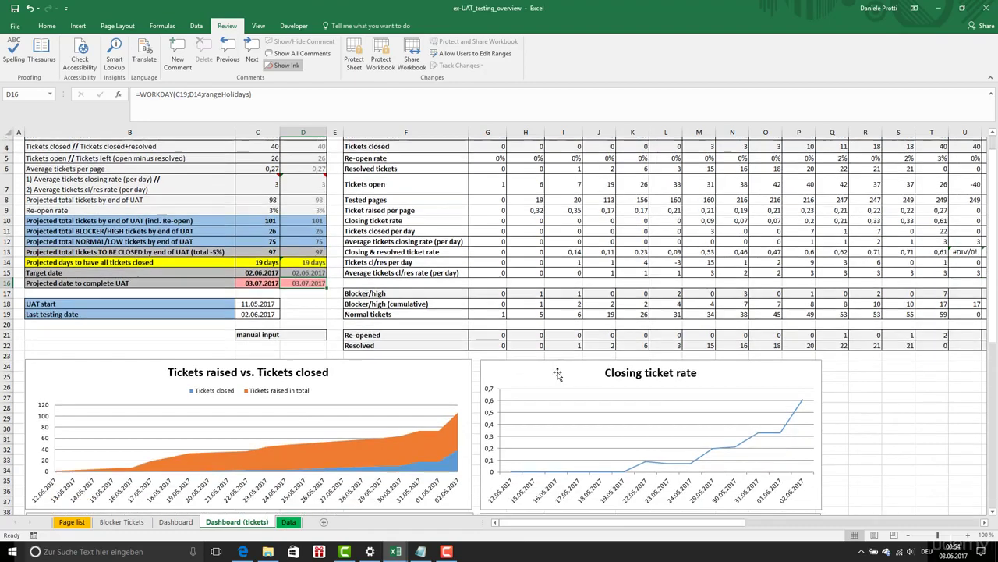
pyautogui.click(404, 402)
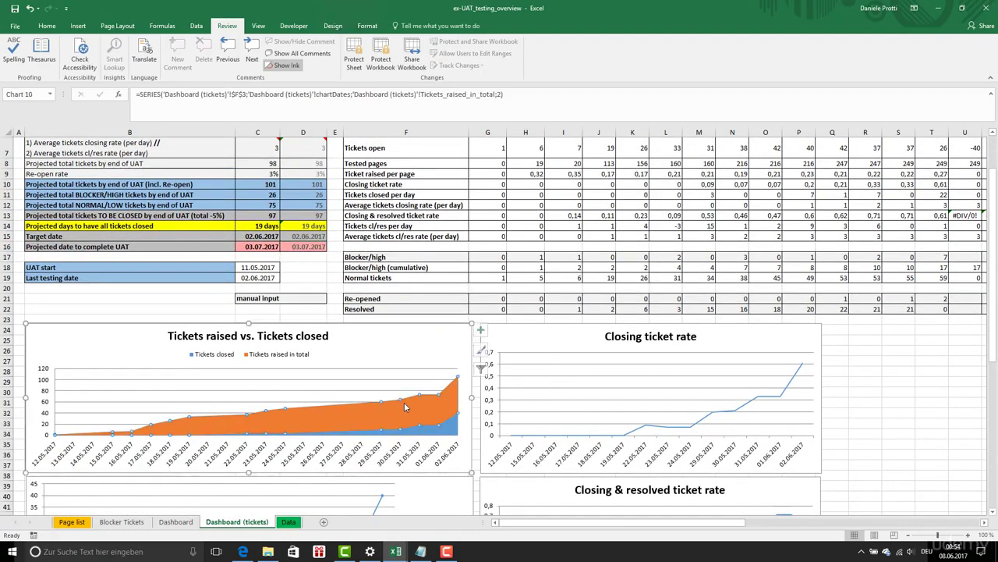
pyautogui.click(702, 441)
pyautogui.click(251, 277)
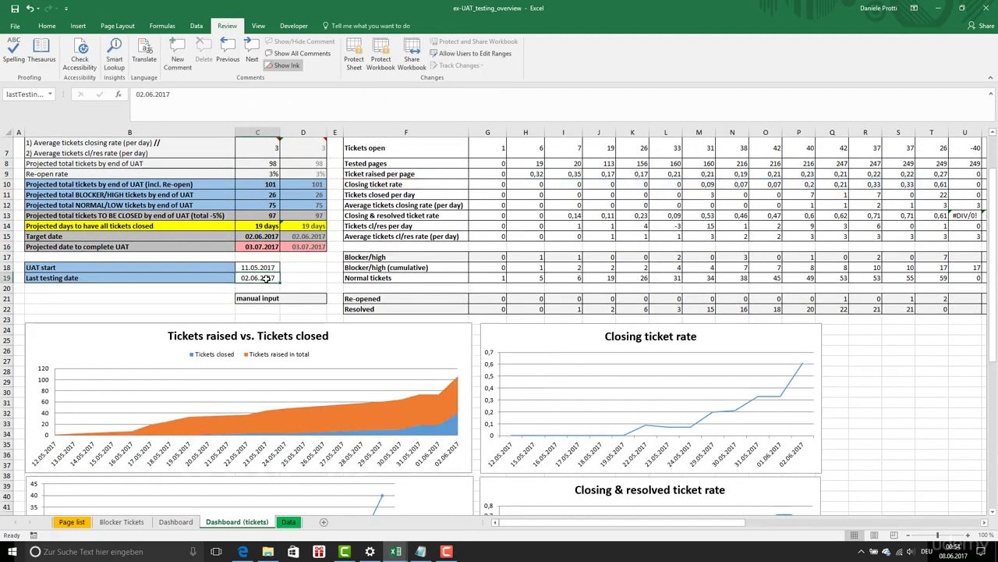
pyautogui.doubleClick(142, 94)
pyautogui.write('07')
pyautogui.press('Return')
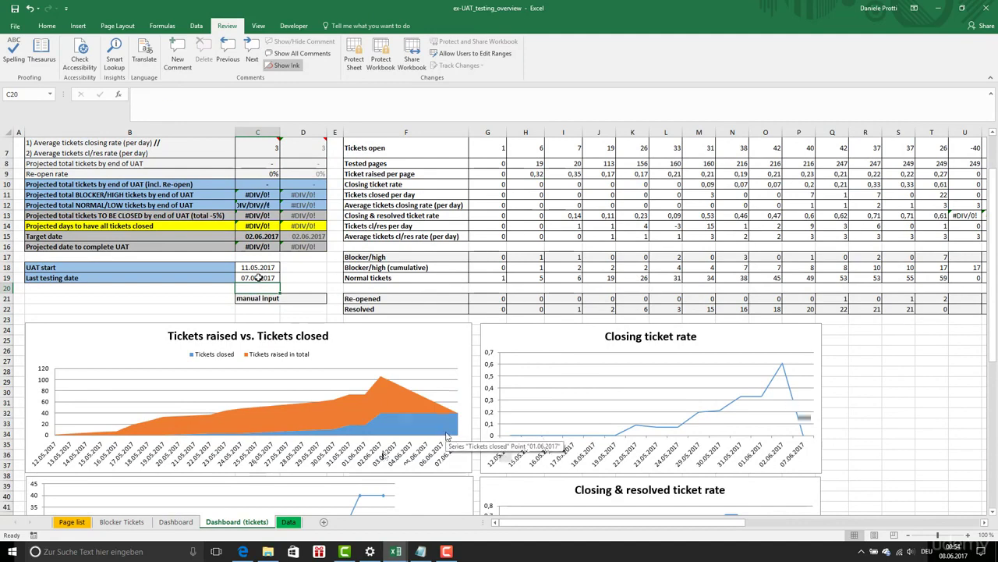
pyautogui.click(175, 522)
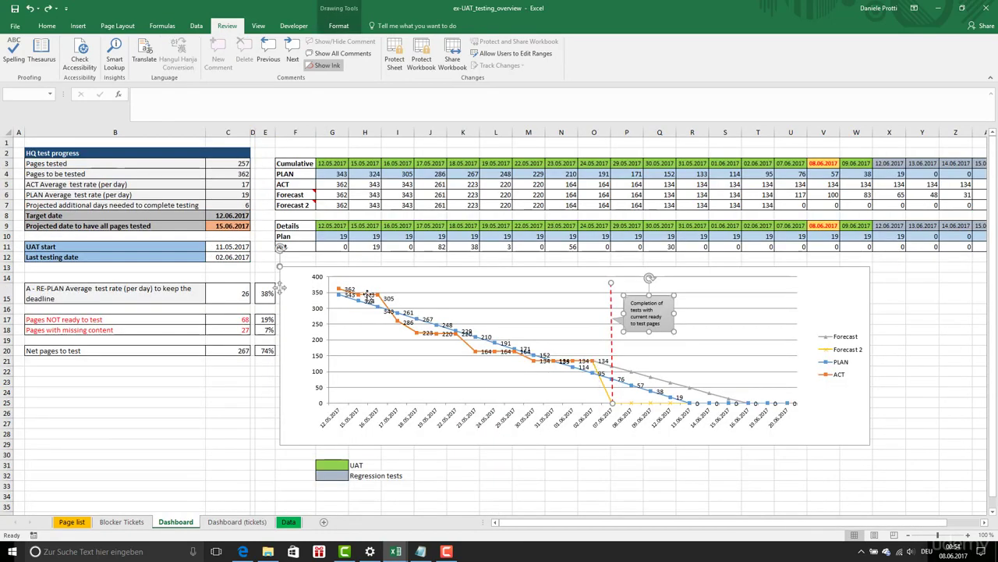
pyautogui.click(246, 524)
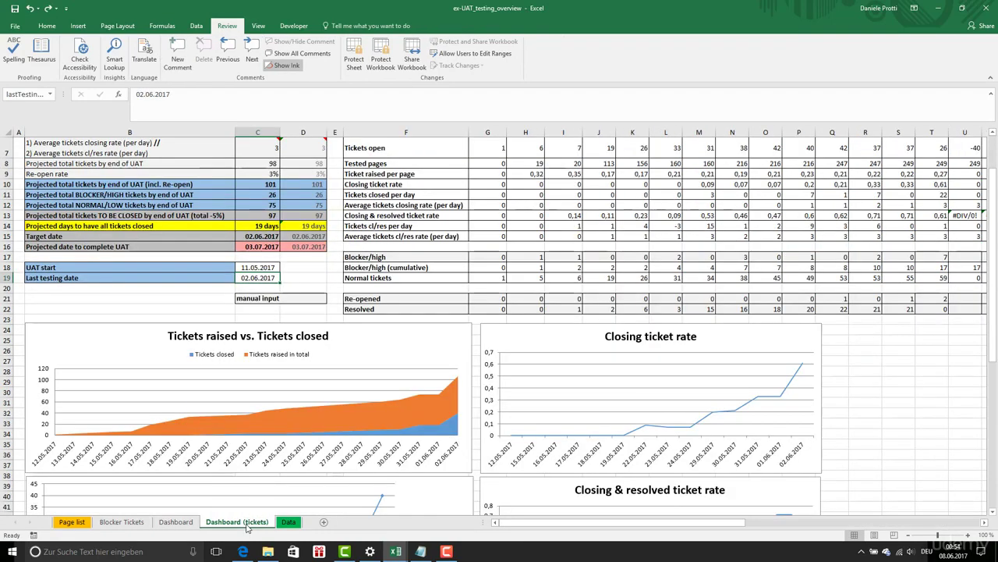